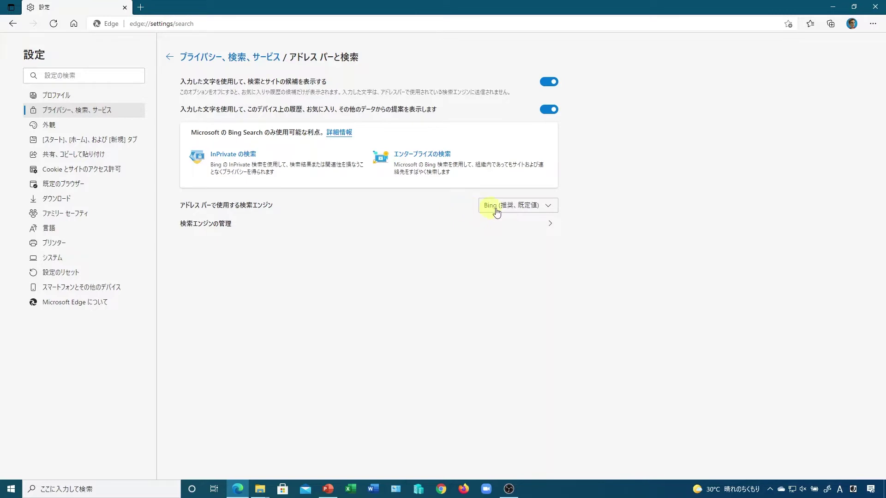
Step: Set the address bar search engine to Google and test it with an address bar search for "microsoft edge" in a temporary new tab
left_click(549, 207)
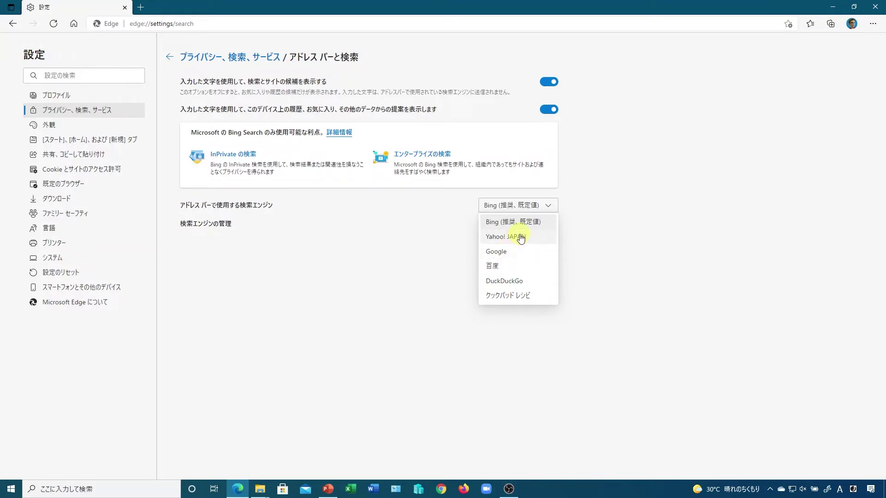
left_click(505, 255)
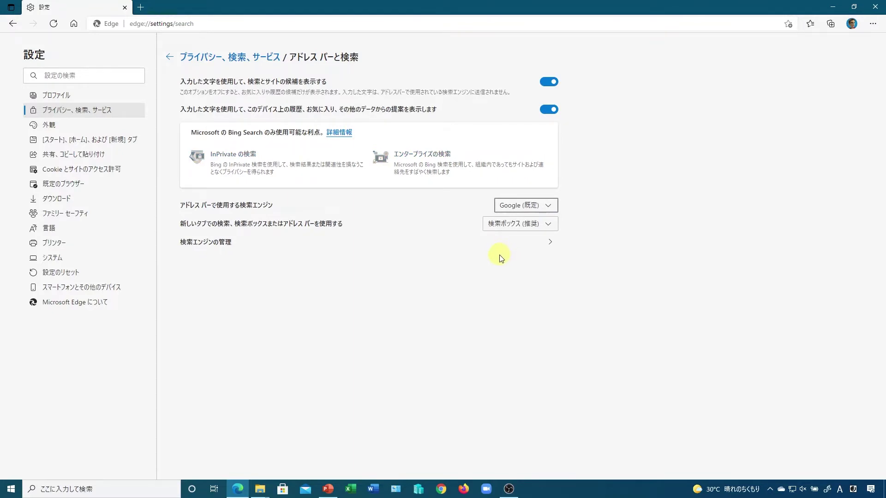
left_click(140, 7)
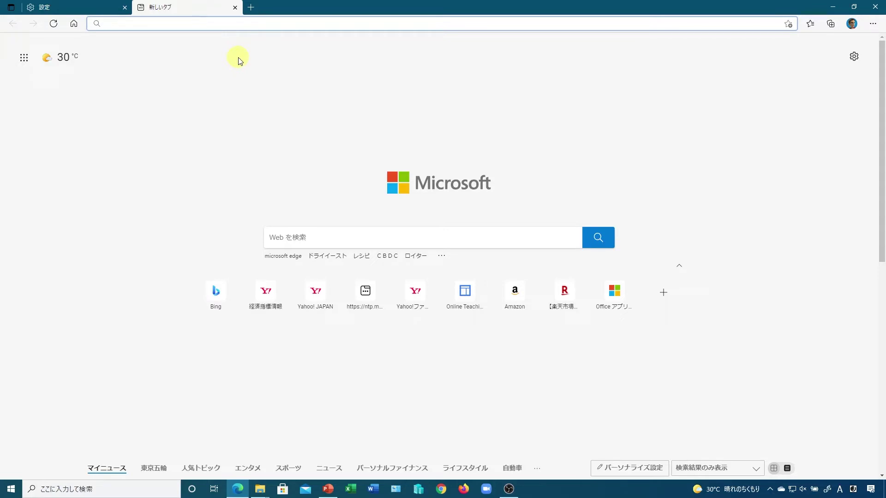
type("microsoft edge")
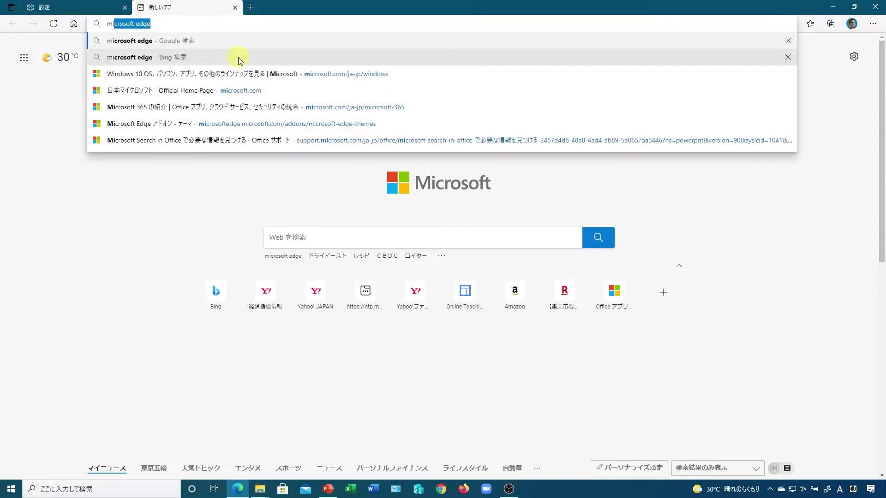
key("Return")
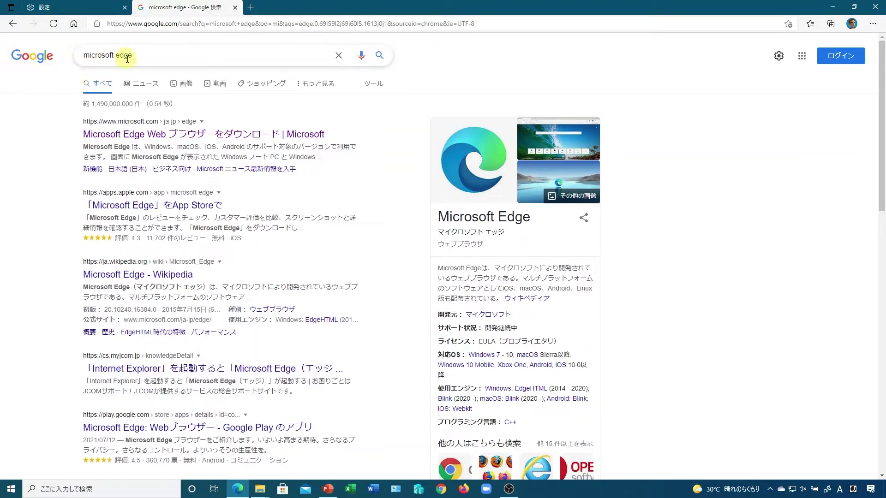
left_click(236, 7)
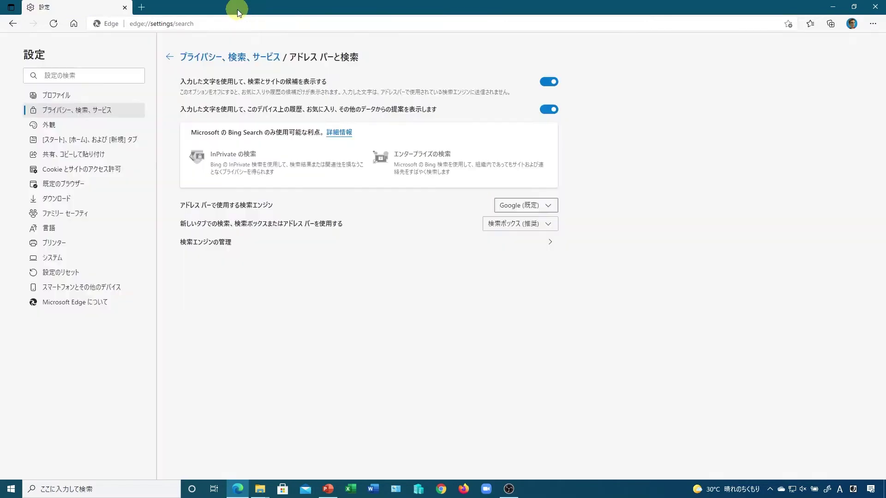
Step: Switch the address bar search engine to Bing and back to Google
left_click(547, 207)
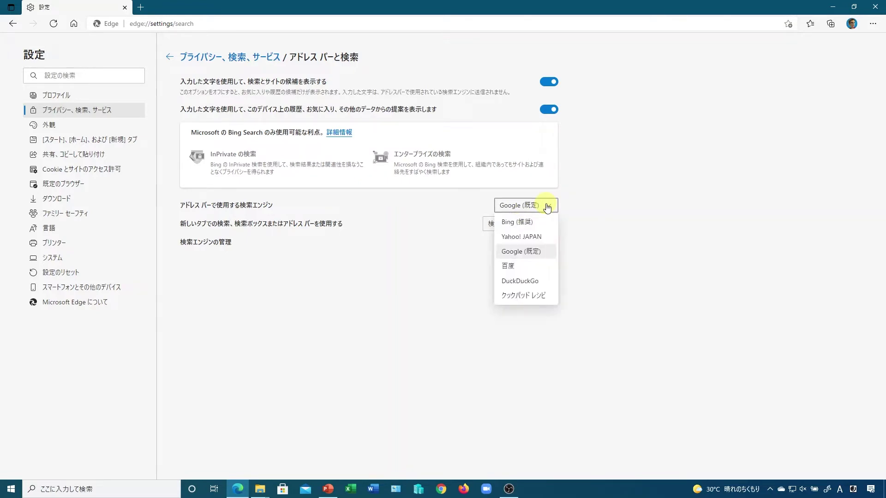
left_click(529, 224)
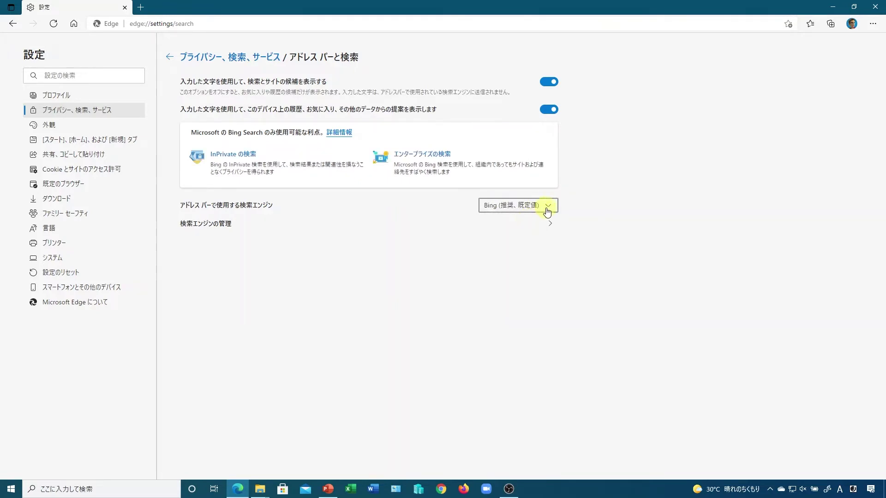
left_click(549, 209)
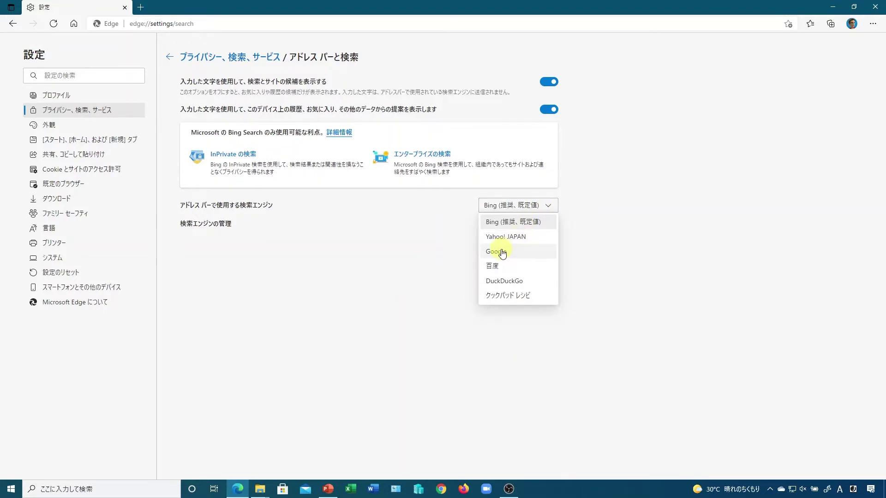
left_click(503, 251)
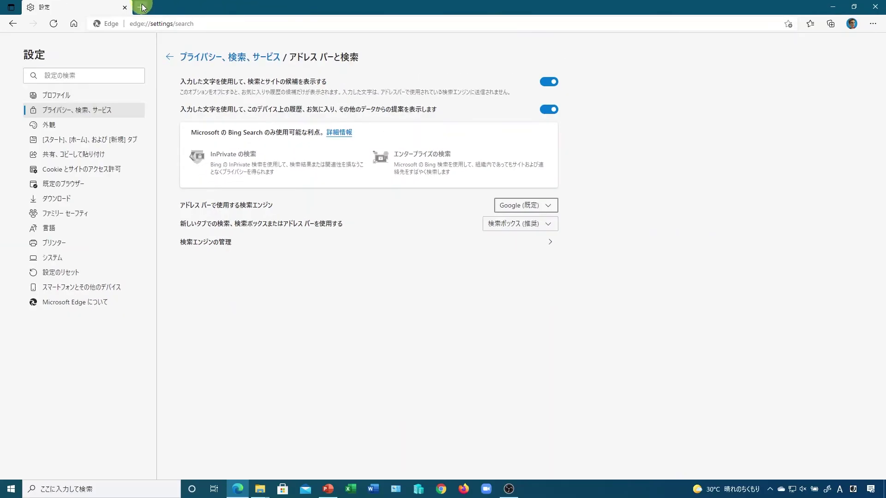
Step: Search for "microsoft edge" from the search box on a new tab page to check which engine it uses
left_click(141, 7)
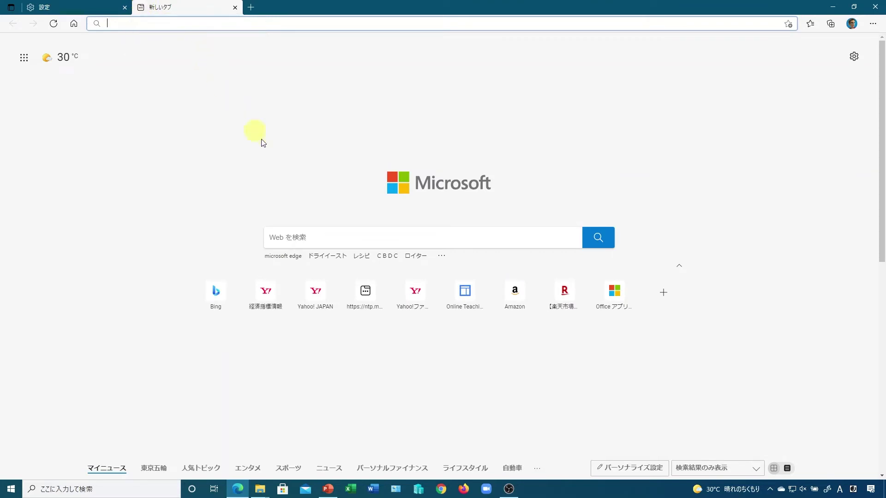
left_click(346, 235)
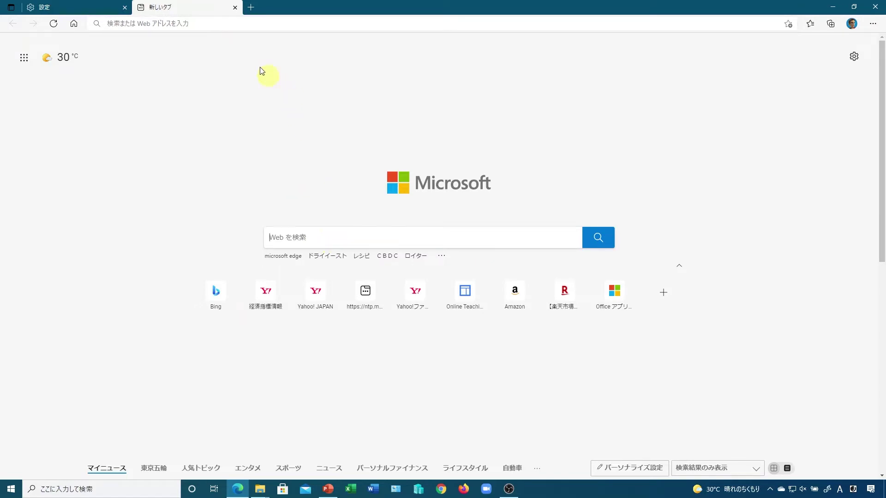
left_click(201, 24)
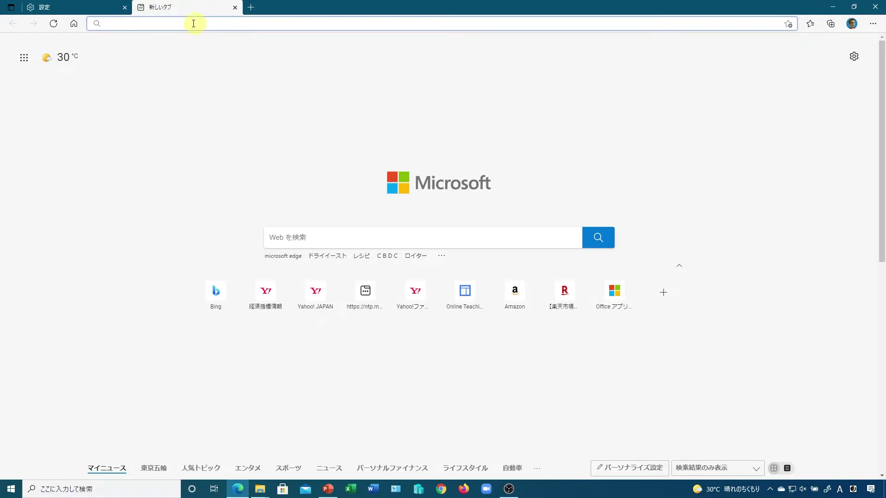
left_click(95, 10)
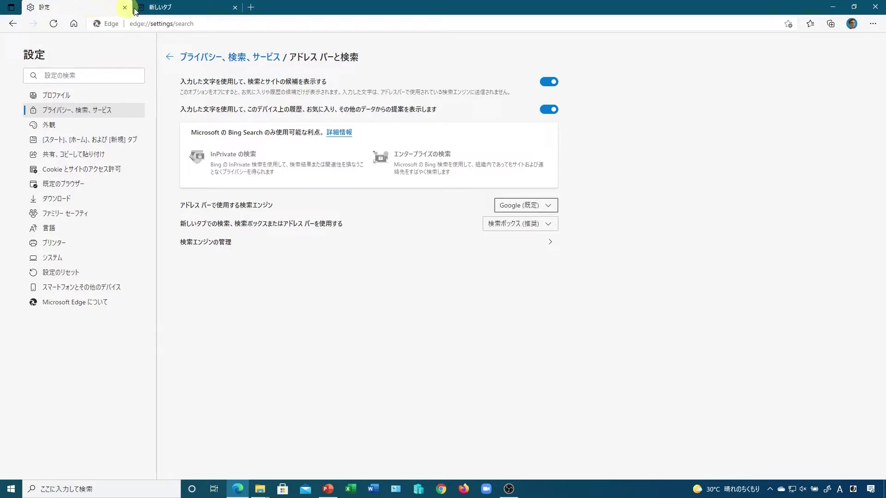
left_click(179, 8)
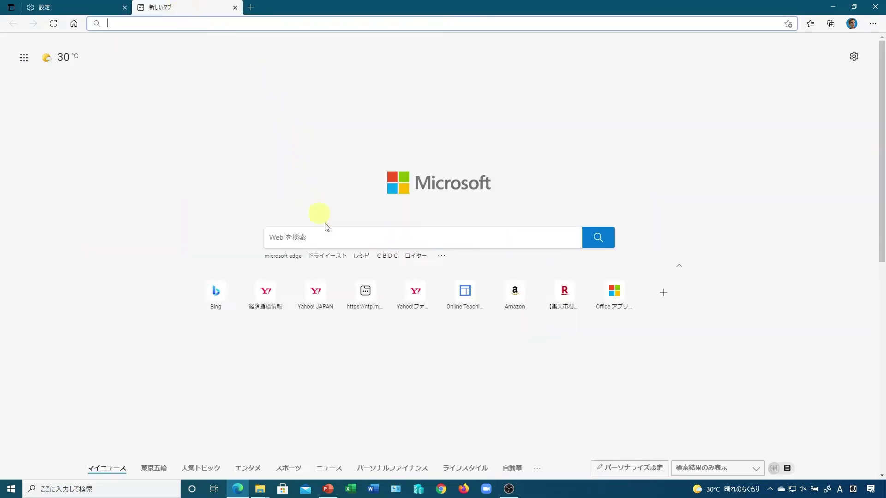
left_click(340, 237)
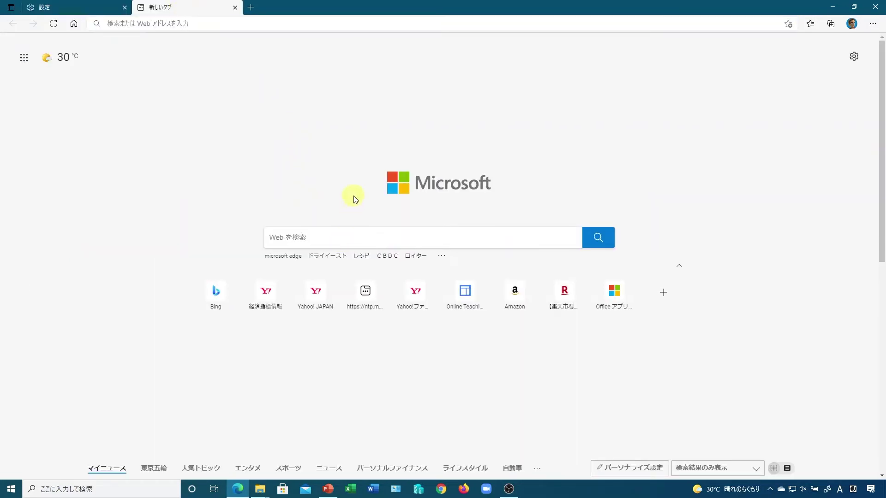
type("mic")
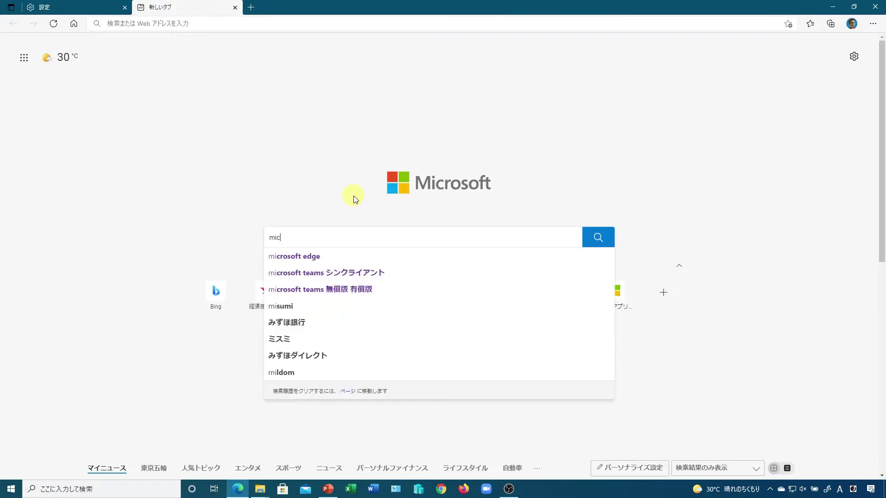
key("Down")
key("Return")
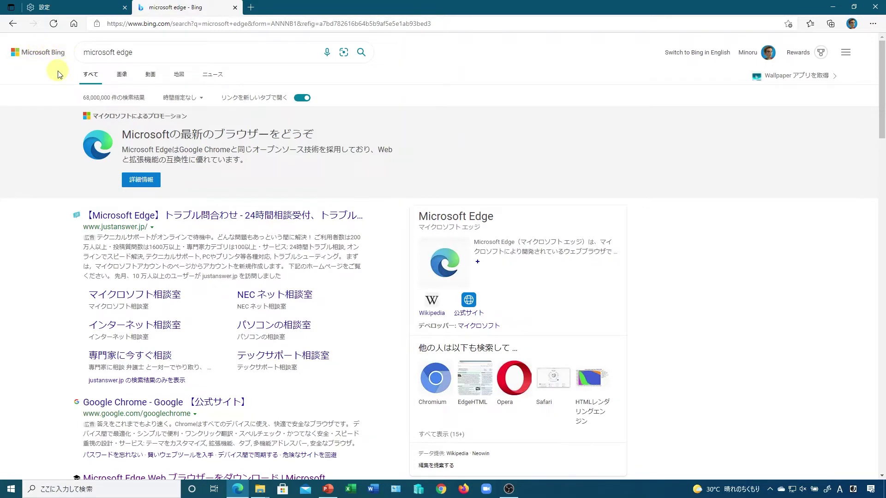
Step: Set new-tab searches to use the address bar (アドレス バー) and close the Bing results tab
left_click(93, 12)
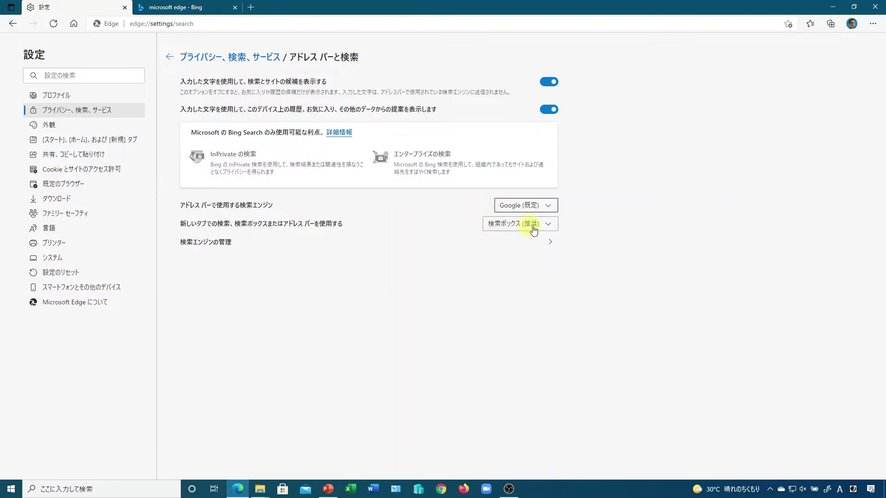
left_click(547, 225)
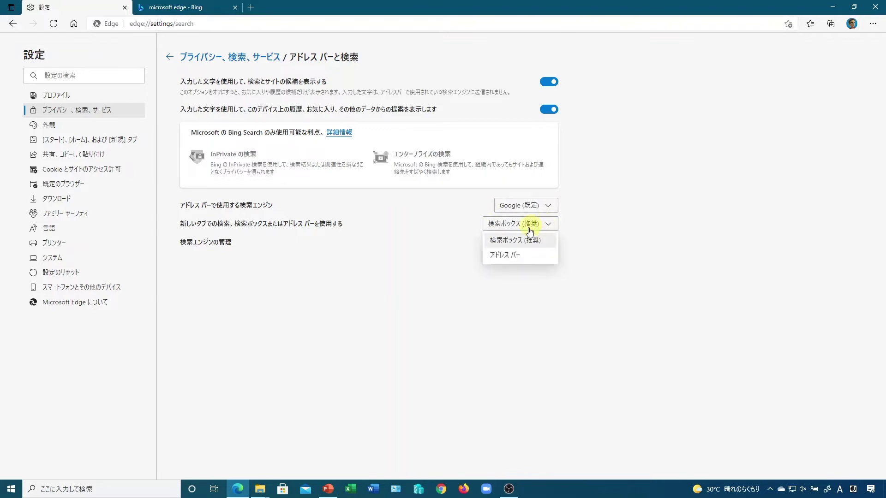
left_click(510, 254)
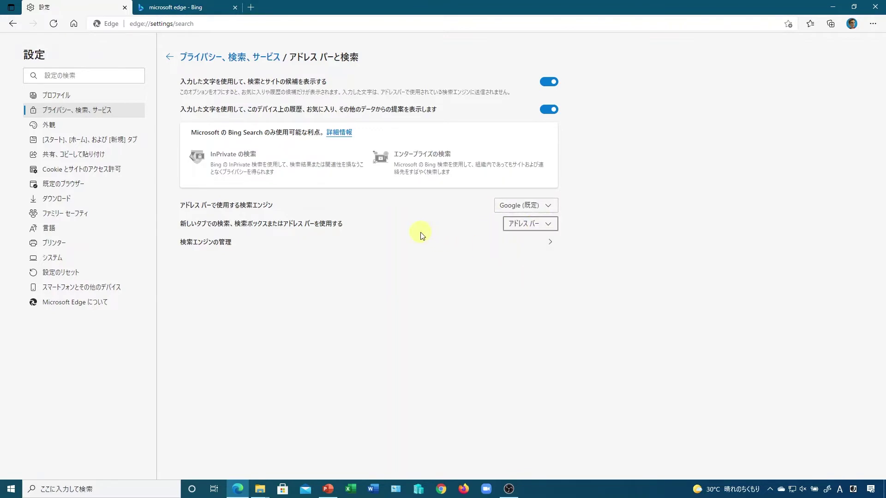
left_click(235, 7)
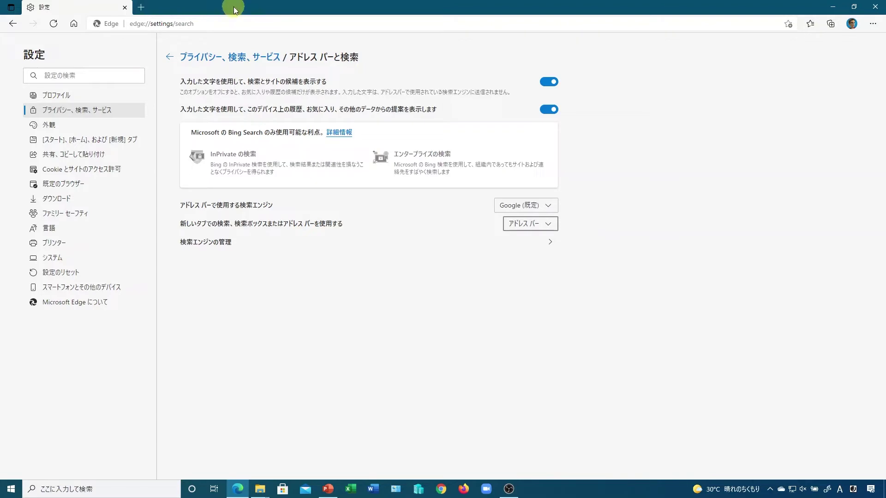
Step: Test the new-tab search setting by searching for "microsoft edge" from the search box of a fresh tab
left_click(141, 8)
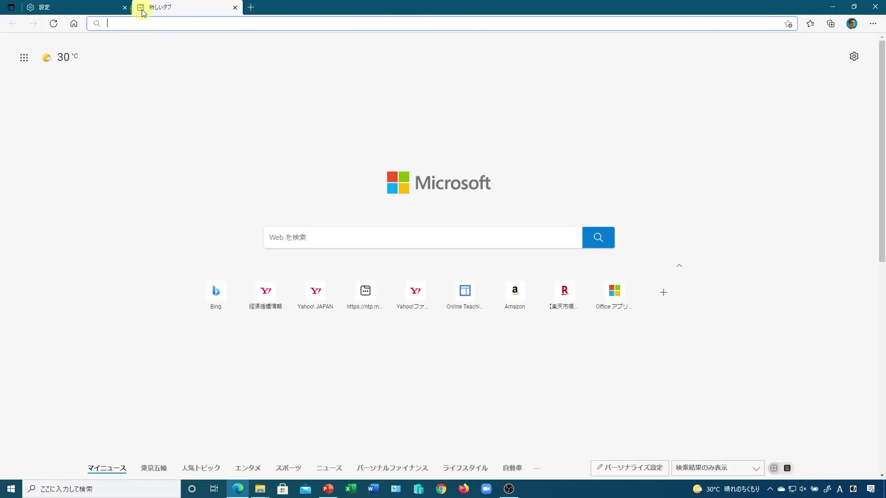
left_click(339, 239)
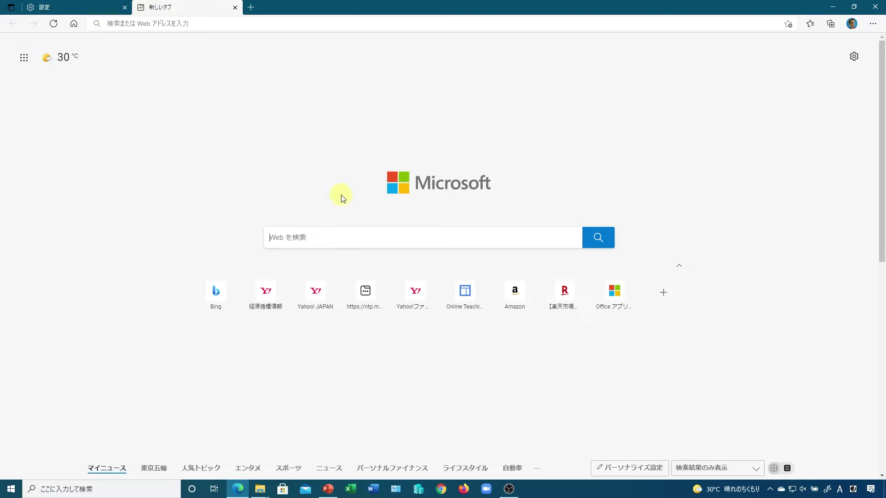
type("microsoft edge")
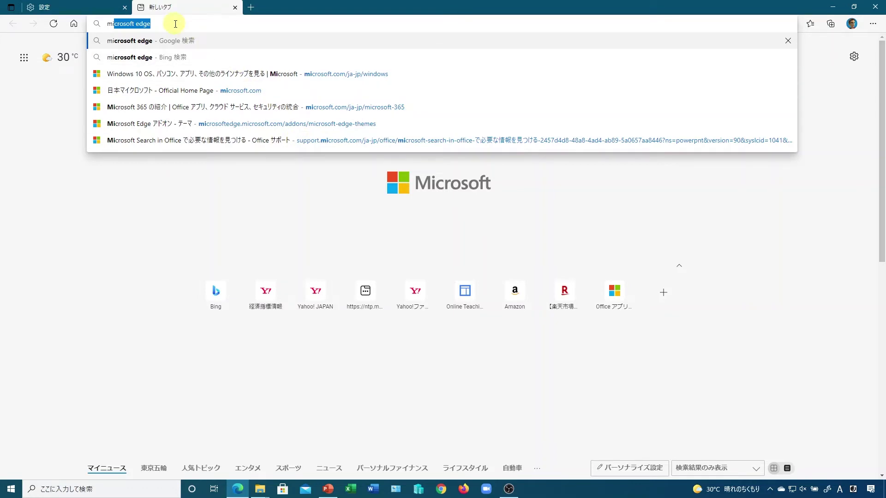
key("Return")
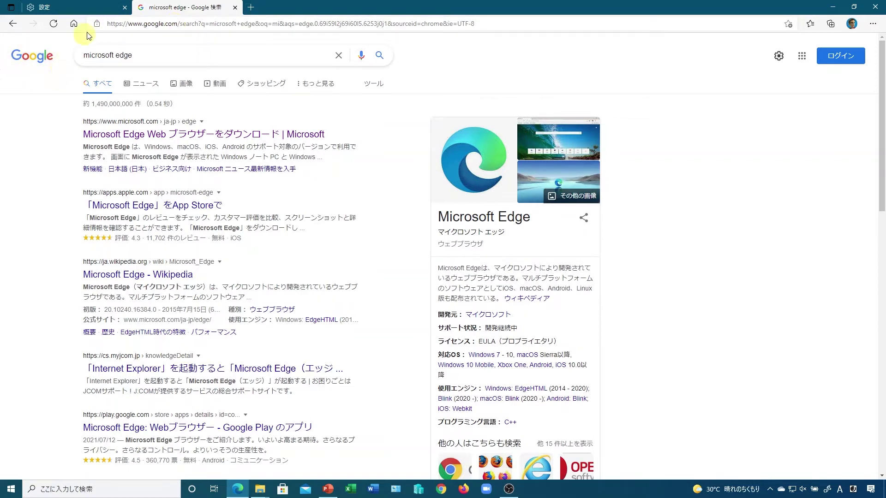
Step: Set new-tab searches to 検索ボックス (推奨) and the address bar search engine to Bing (推奨)
left_click(111, 7)
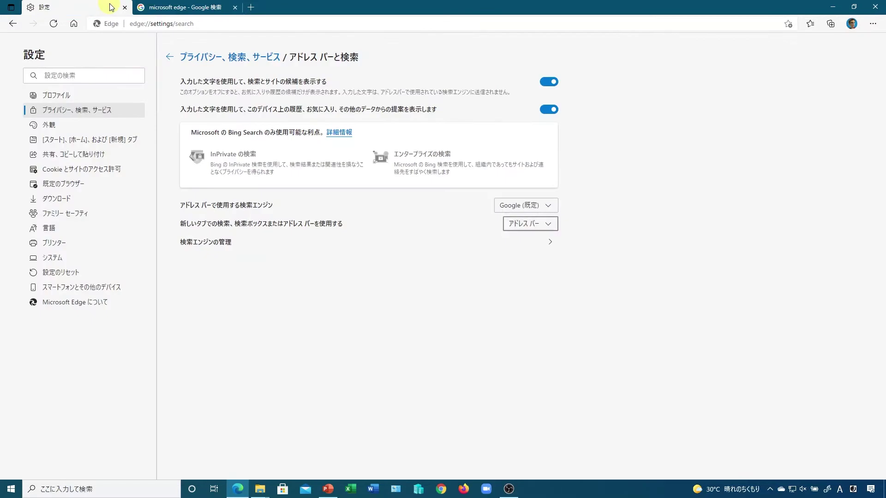
left_click(550, 225)
left_click(519, 238)
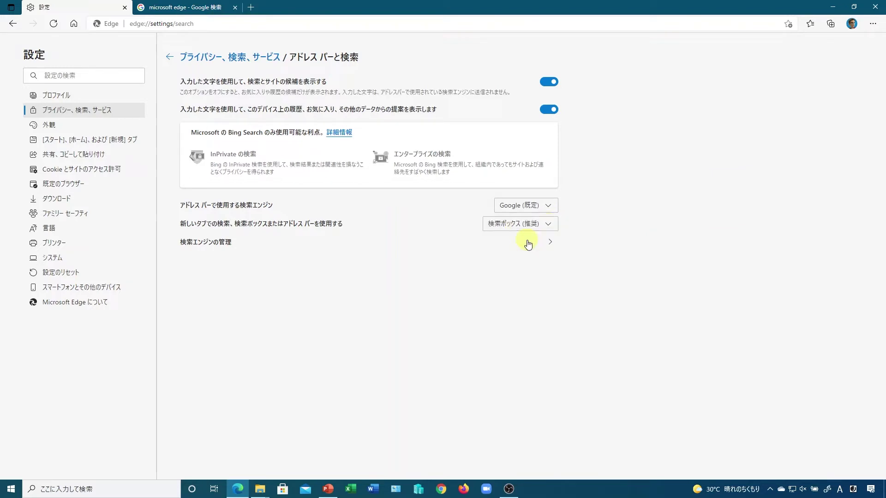
left_click(547, 206)
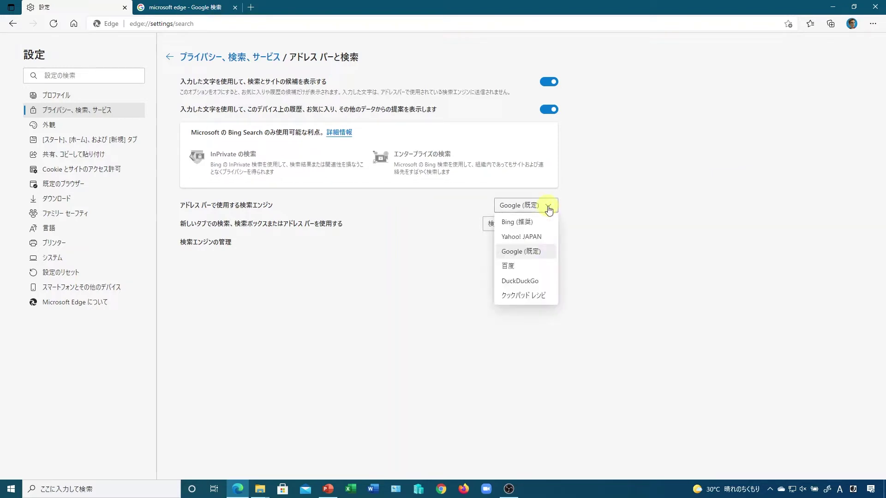
left_click(522, 225)
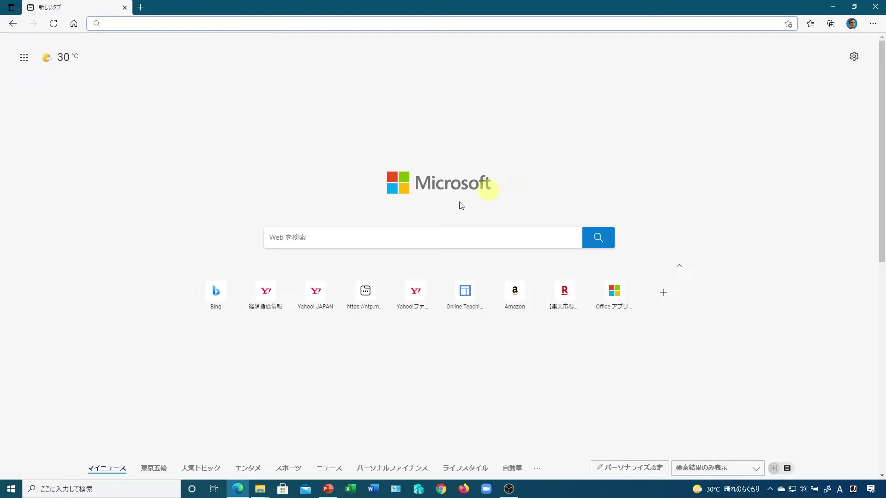
Step: Search the web for 日経 from the new tab page and open the 日本経済新聞 result
left_click(346, 235)
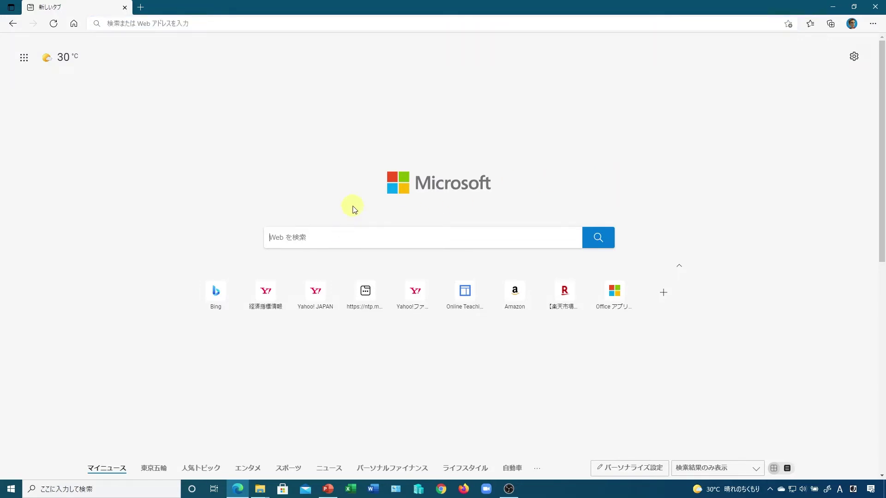
type("日経")
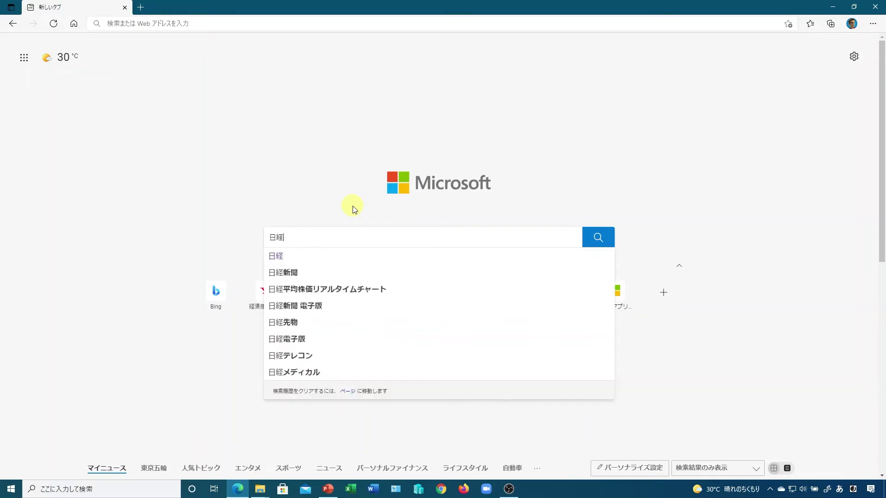
key("Return")
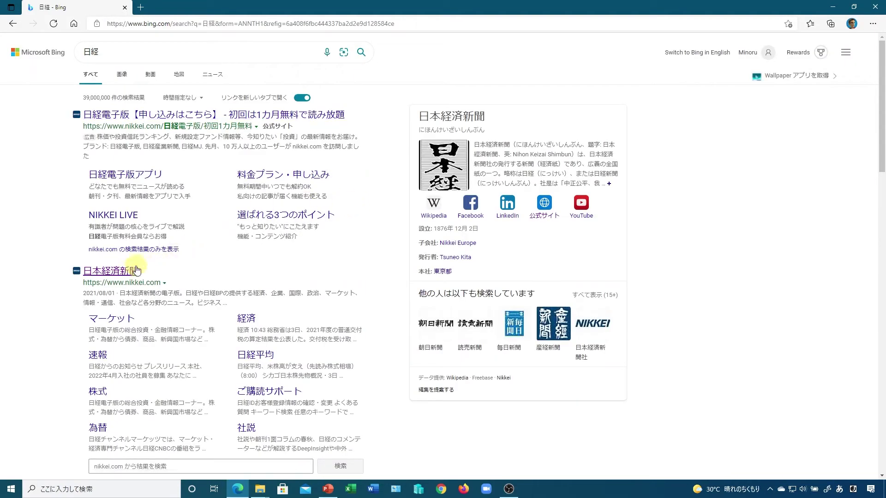
left_click(131, 272)
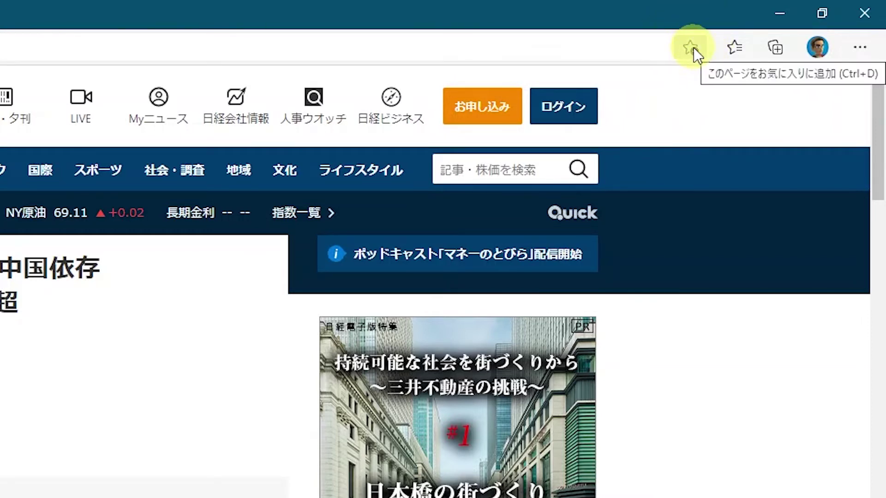
Step: Add the 日本経済新聞 page to the favorites, saving it in a new folder 新しいフォルダー under お気に入りバー
left_click(691, 47)
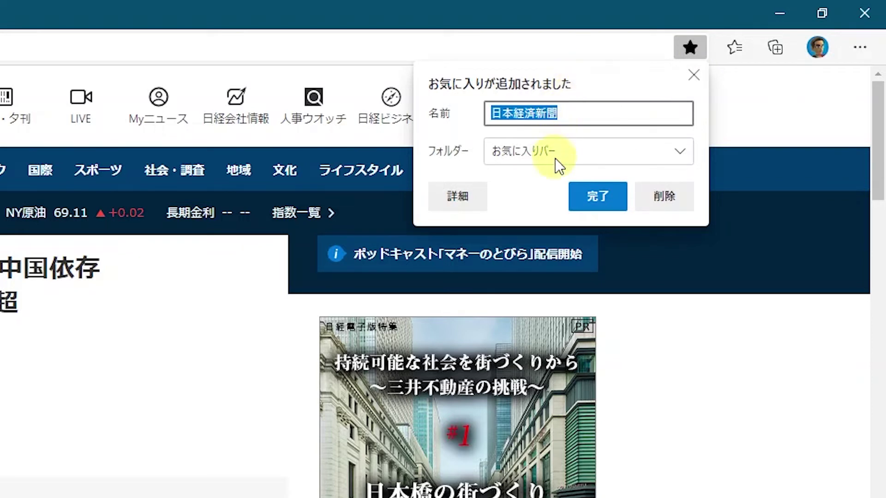
left_click(679, 146)
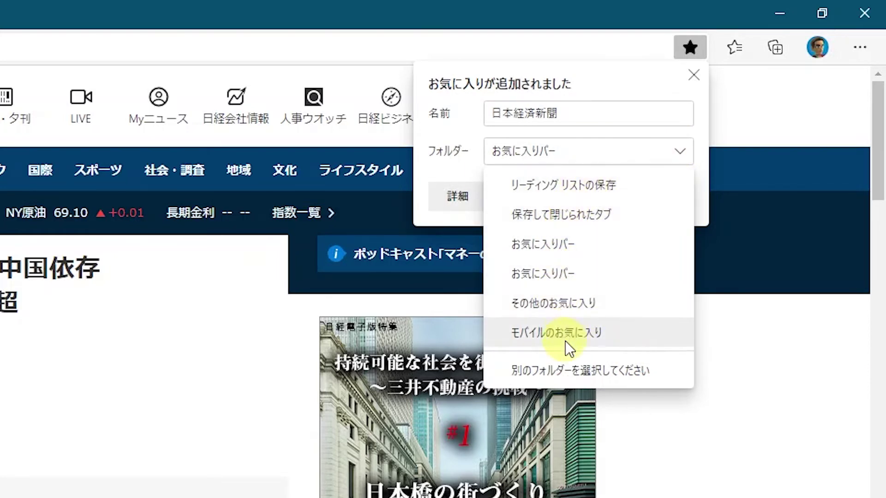
left_click(617, 372)
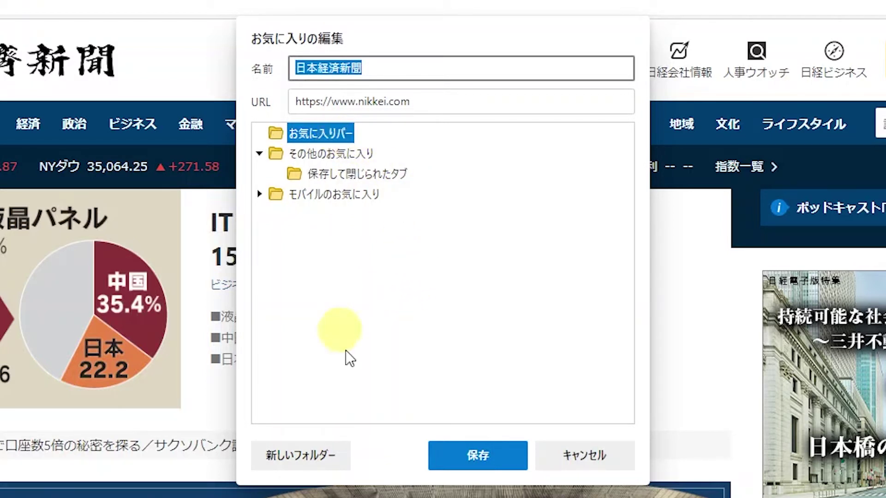
left_click(306, 456)
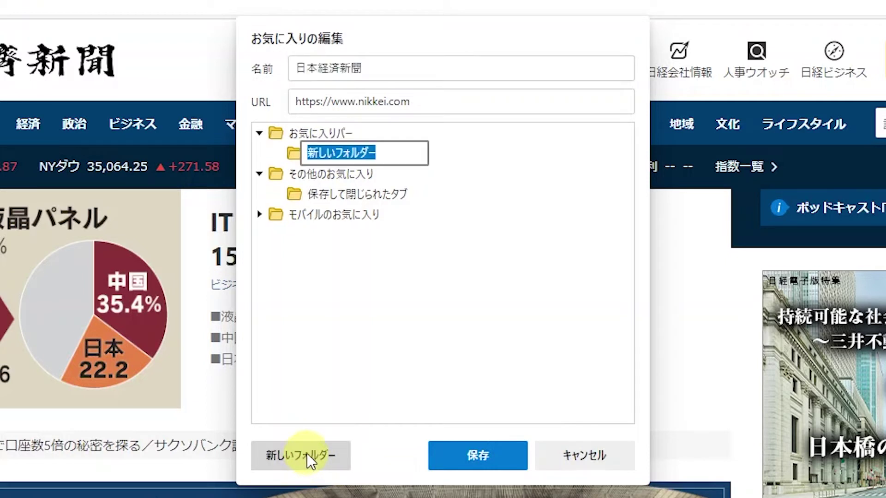
left_click(389, 394)
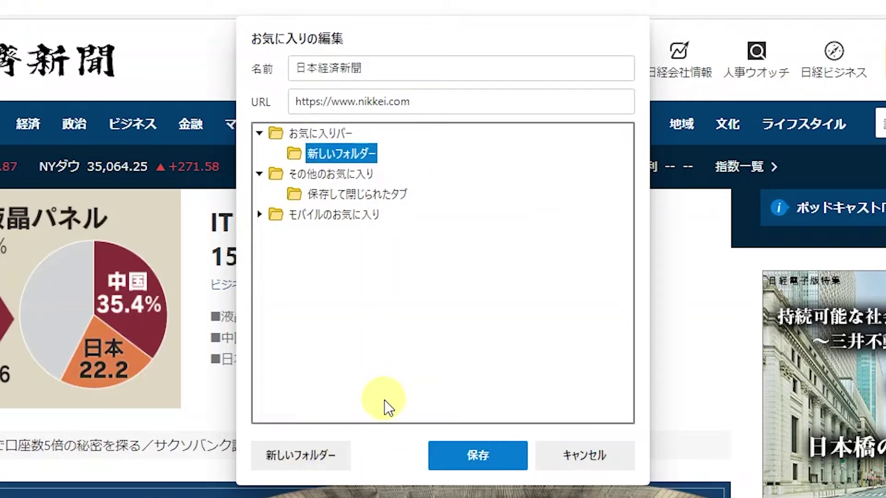
left_click(478, 454)
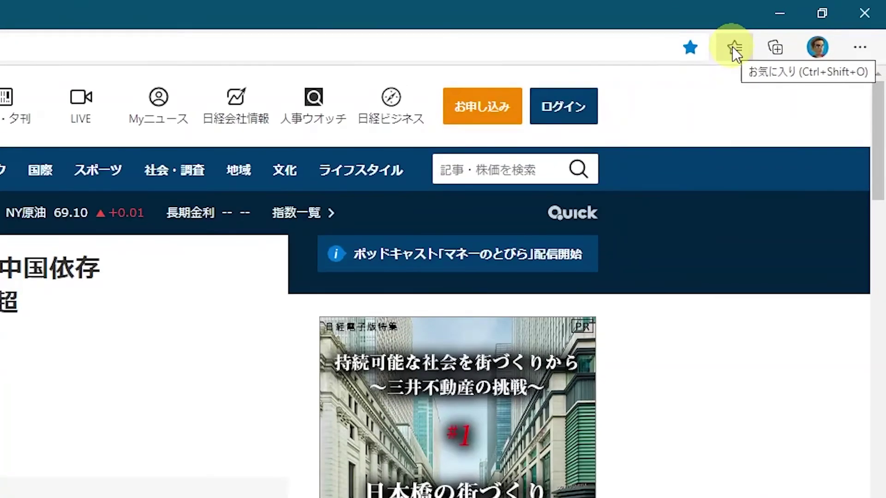
Step: Expand 新しいフォルダー in the favorites list and set the favorites bar display to 常に表示
left_click(734, 48)
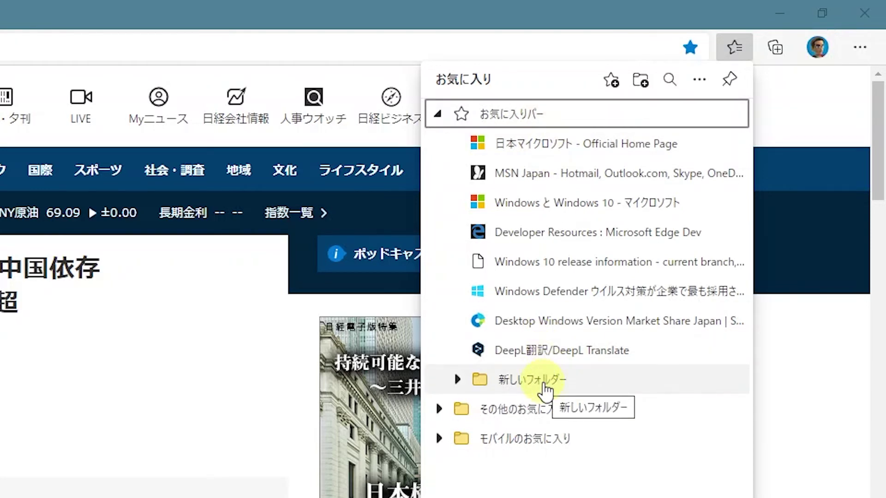
left_click(457, 379)
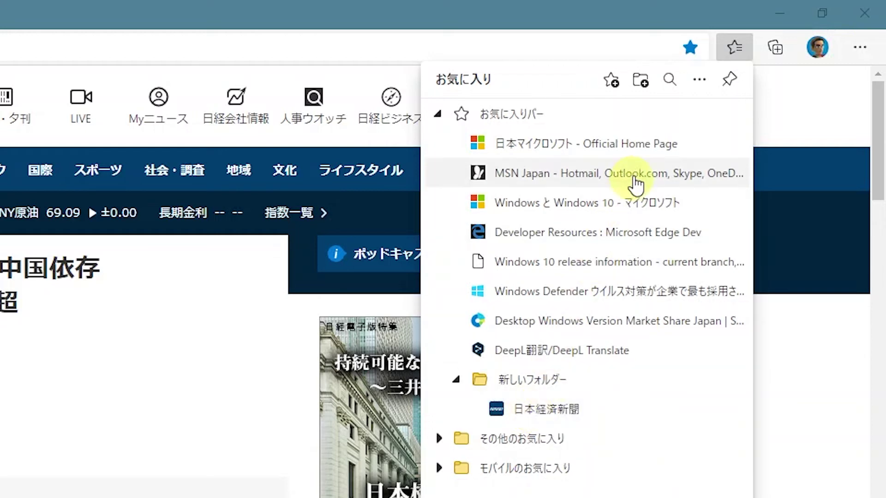
left_click(699, 83)
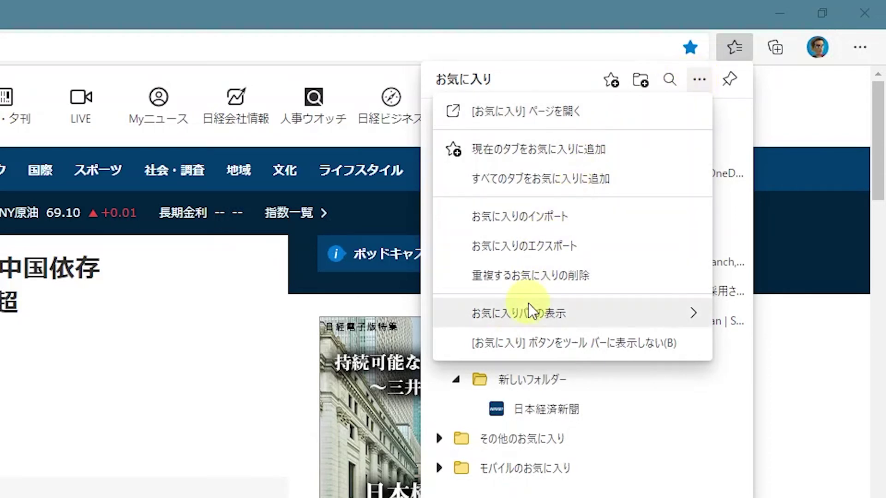
mouse_move(527, 312)
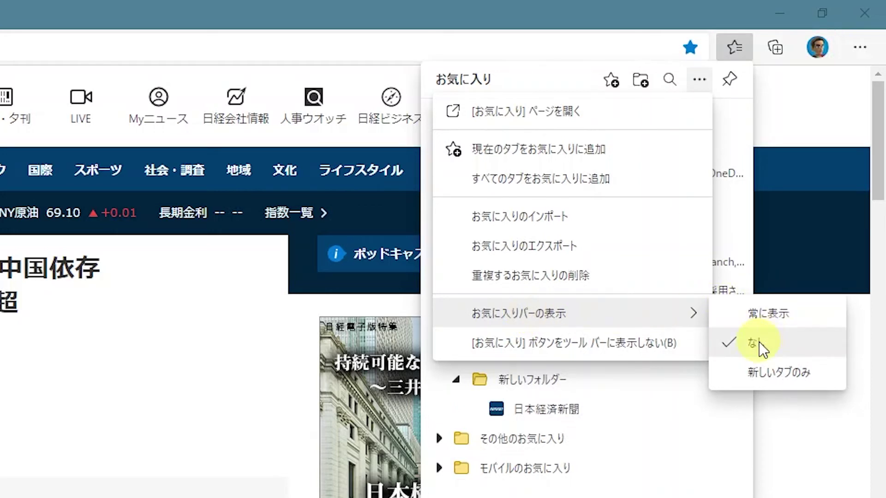
left_click(757, 309)
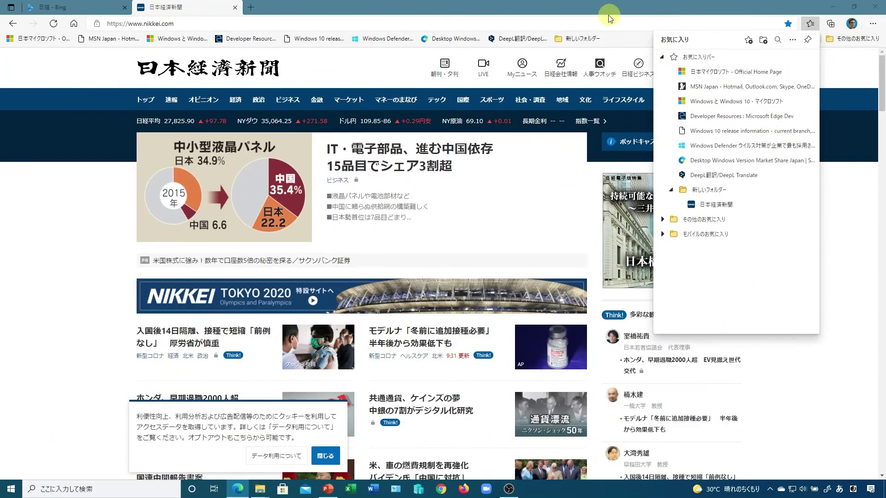
left_click(605, 17)
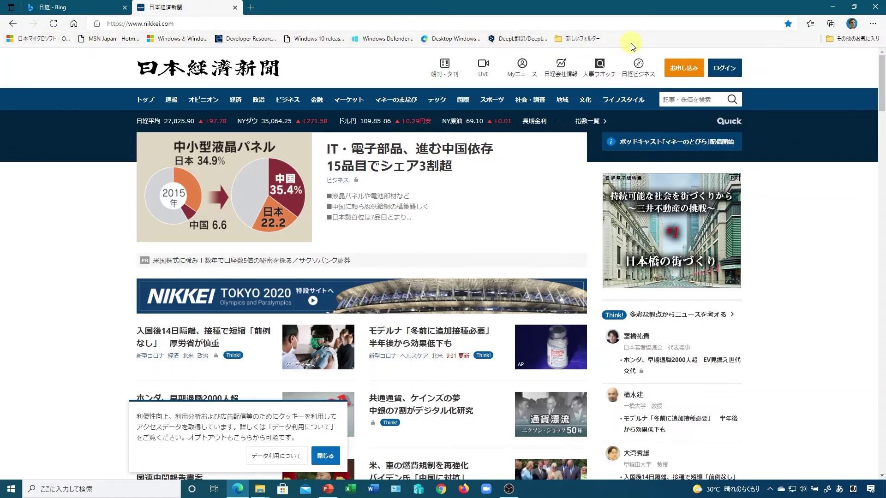
Step: View the contents of 新しいフォルダー on the favorites bar and open the full お気に入り page
left_click(583, 39)
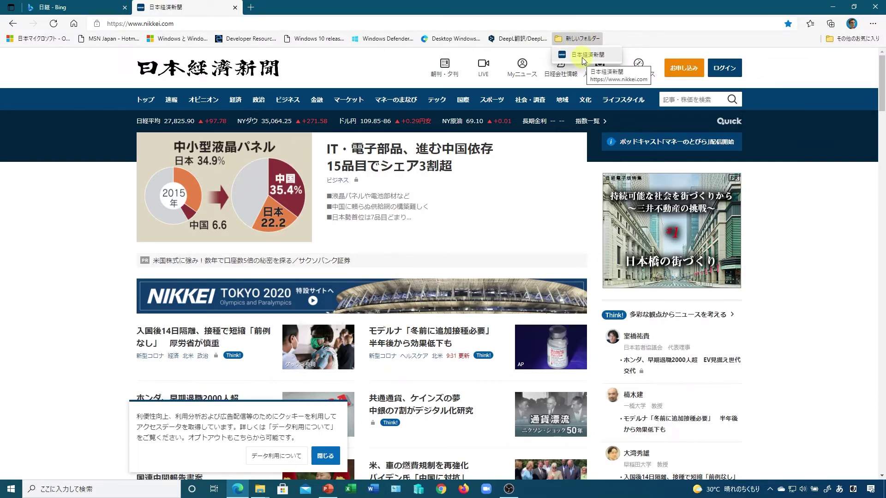
left_click(639, 43)
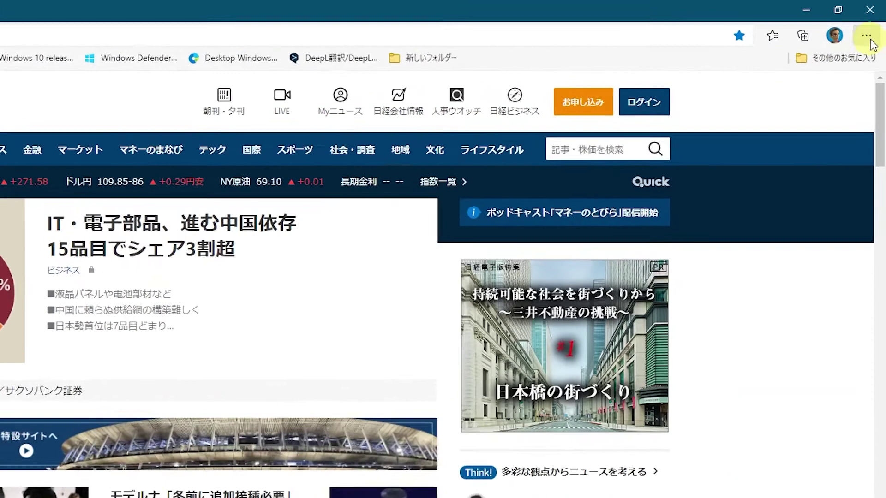
left_click(873, 24)
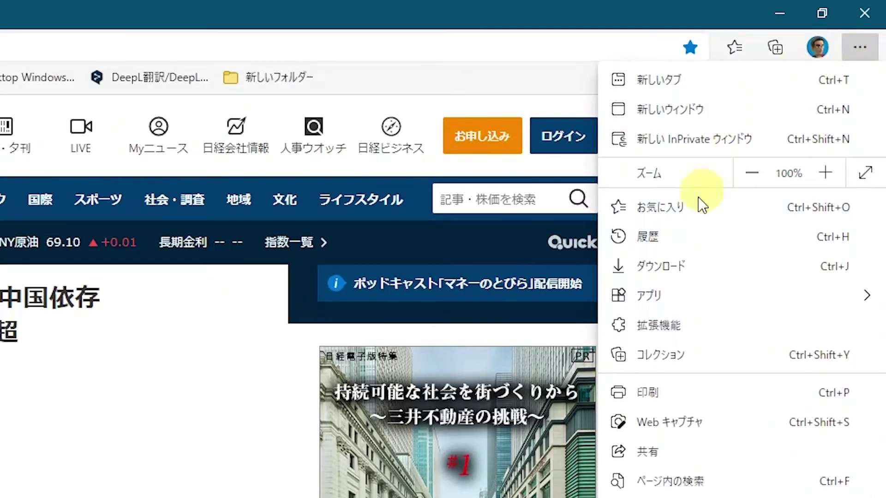
left_click(680, 208)
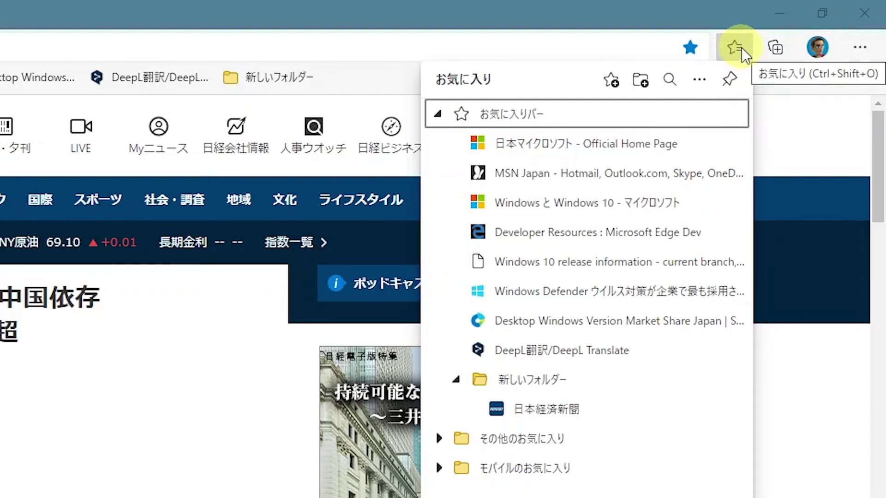
left_click(701, 82)
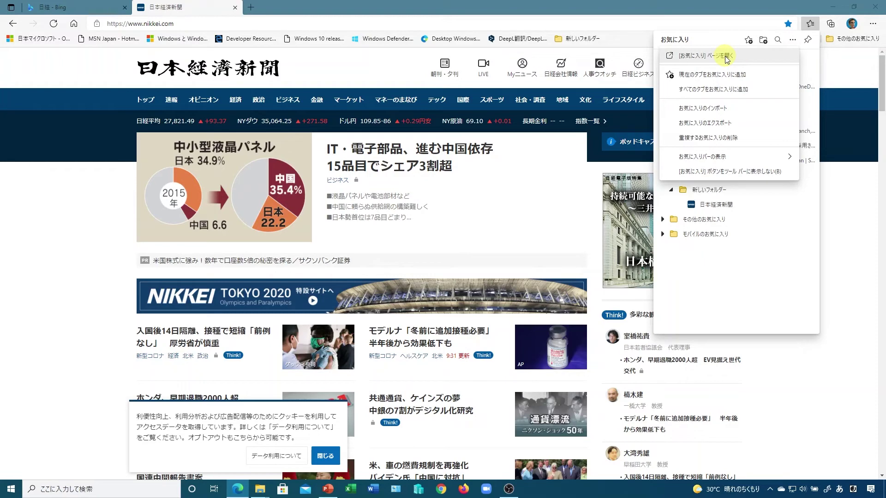
left_click(693, 56)
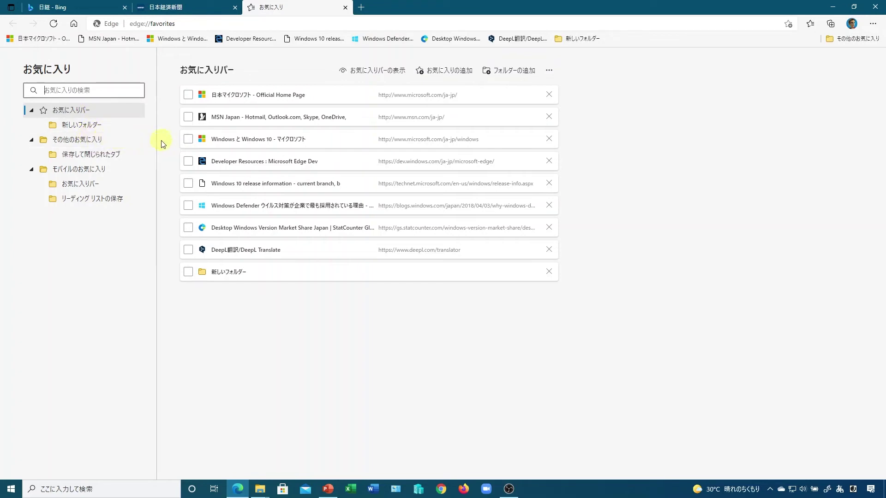
Step: Inspect the contents of 新しいフォルダー on the favorites page and return to the お気に入りバー listing
left_click(234, 275)
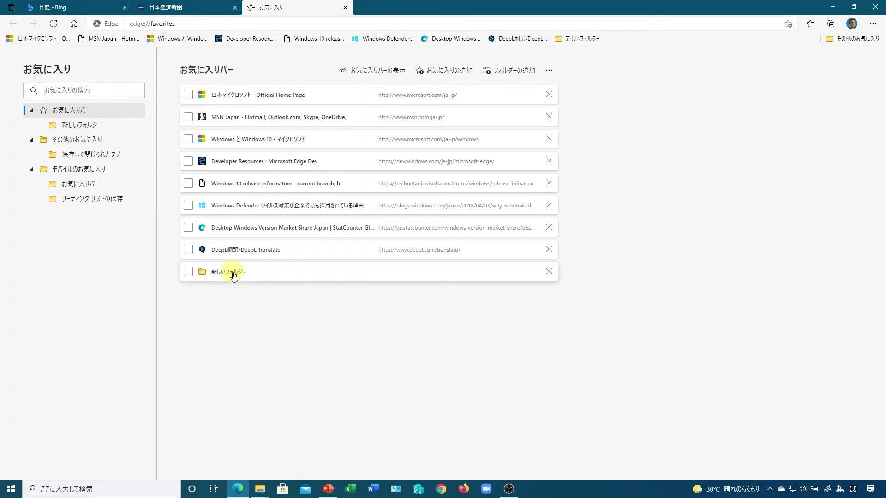
left_click(188, 272)
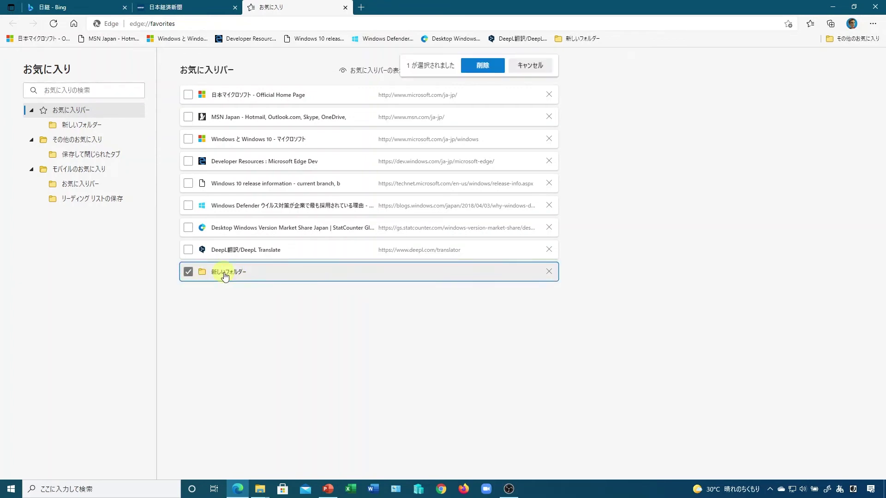
double_click(224, 276)
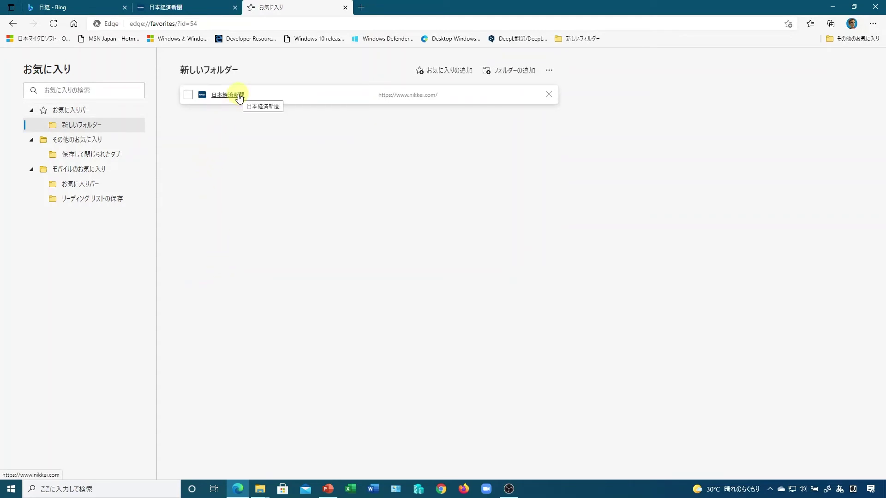
left_click(78, 114)
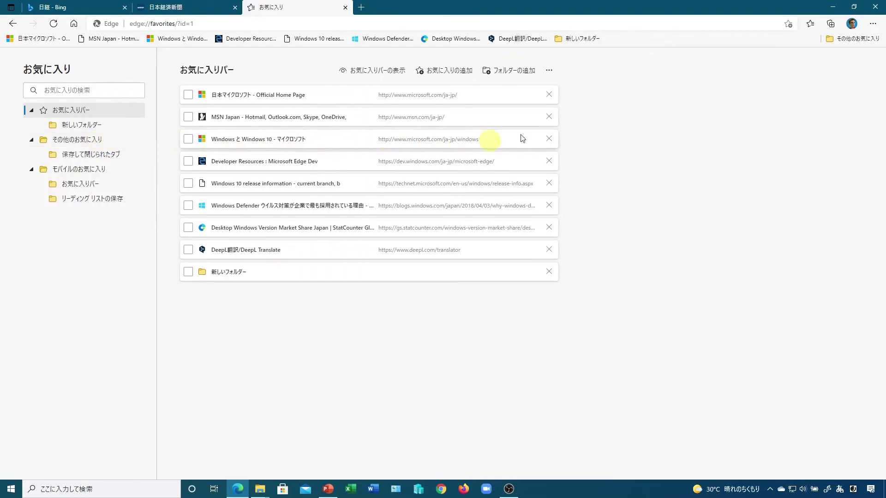
Step: Look through the その他のお気に入り folder on the favorites bar and close the お気に入り tab
left_click(847, 42)
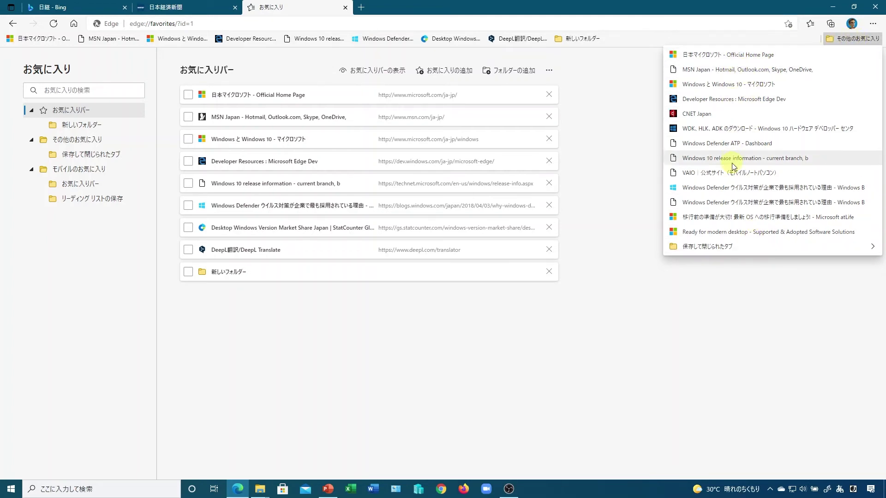
left_click(653, 38)
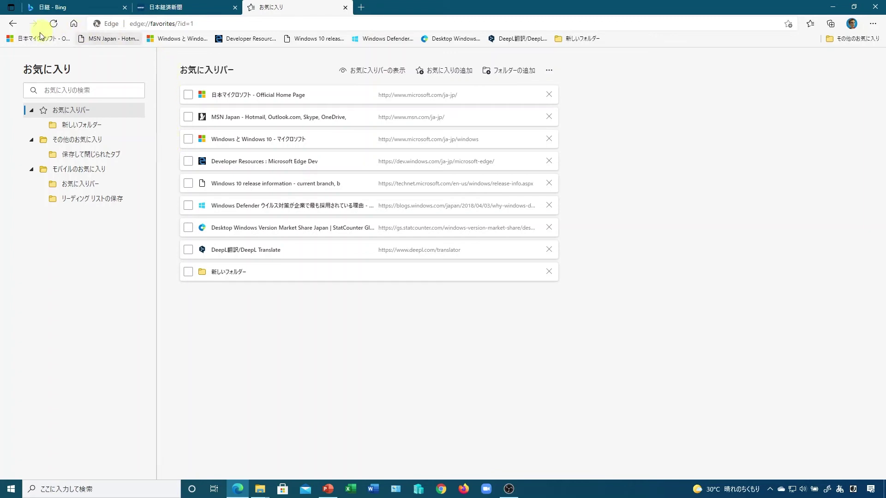
left_click(848, 40)
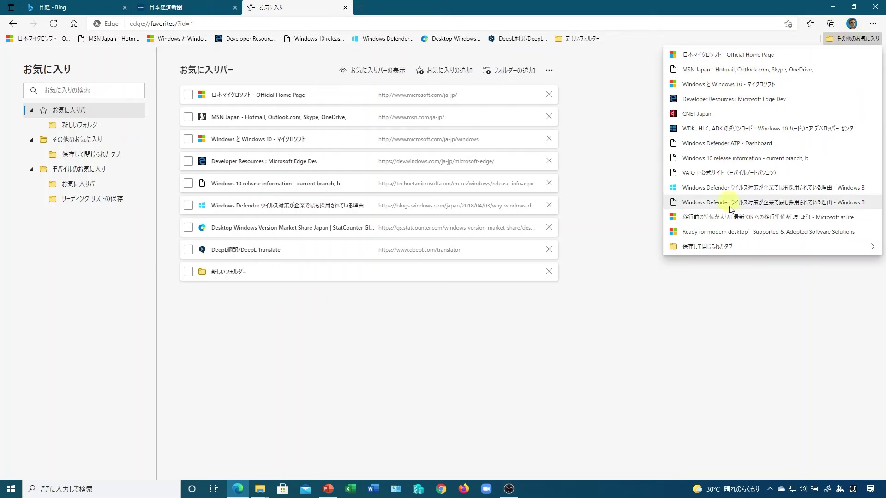
left_click(640, 40)
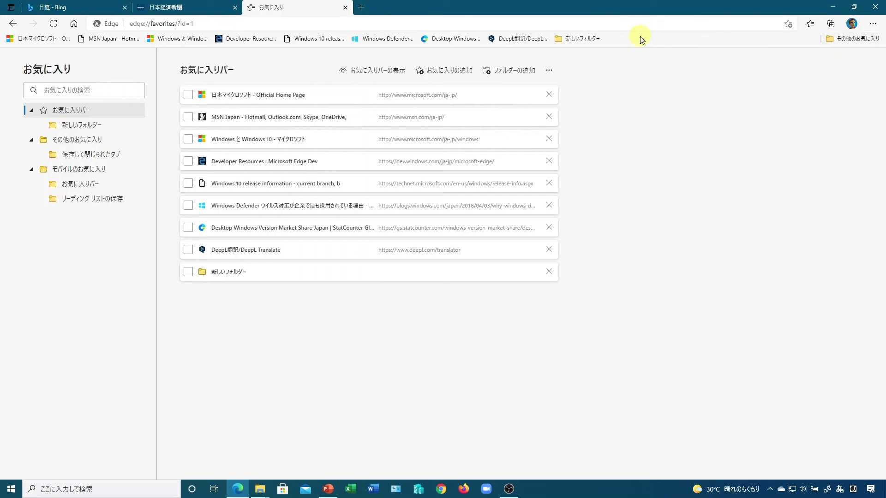
left_click(345, 7)
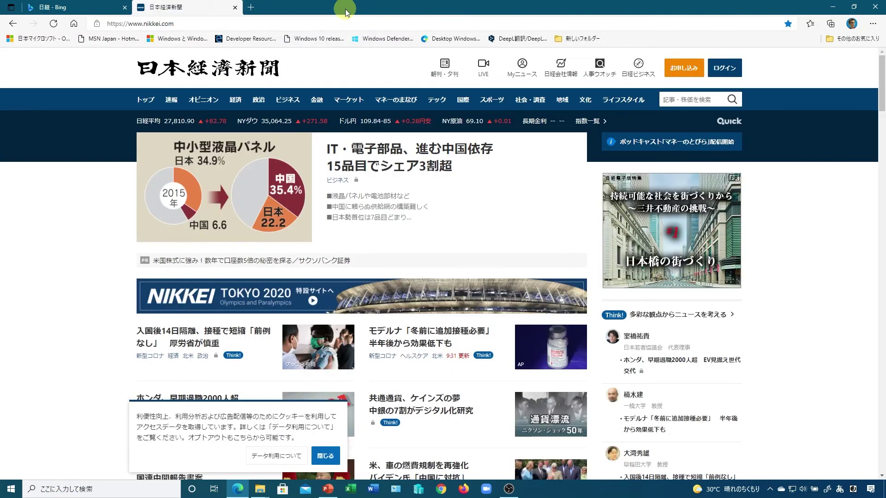
Step: Delete the 日本経済新聞 page from the favorites through its favorite-editing dialog
left_click(788, 24)
left_click(742, 100)
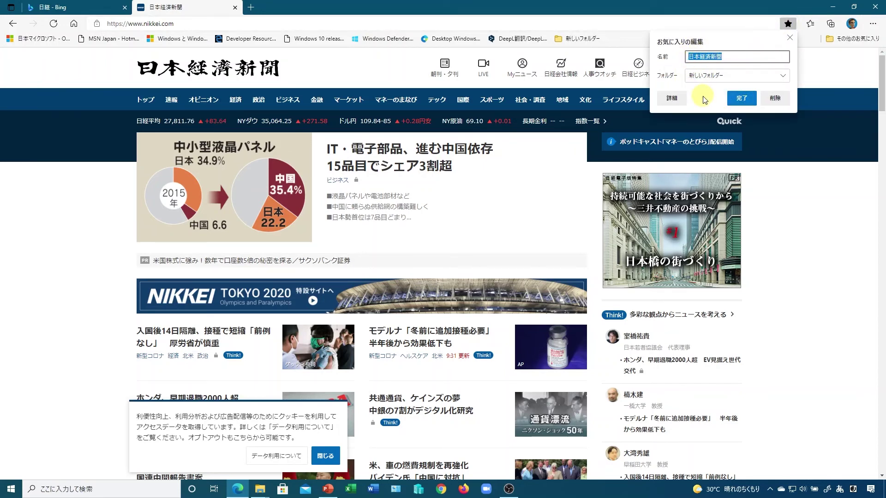
left_click(775, 99)
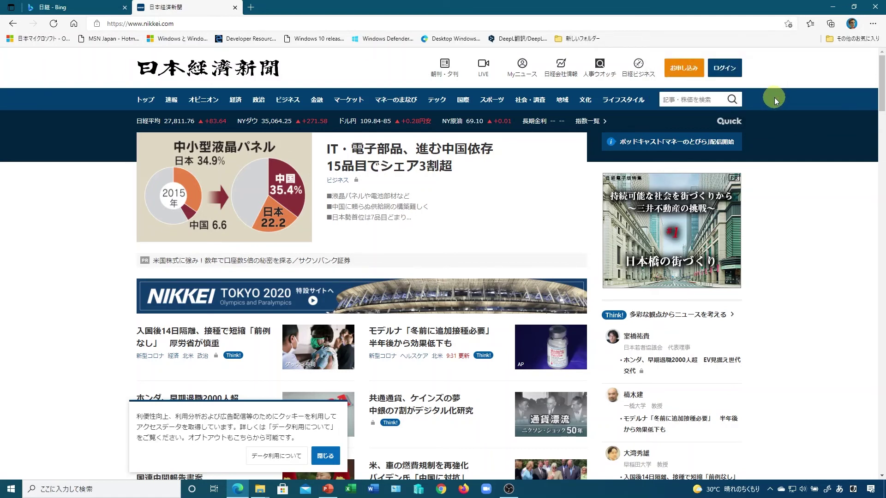
Step: Check the contents of 新しいフォルダー on the favorites bar and delete the folder
left_click(579, 40)
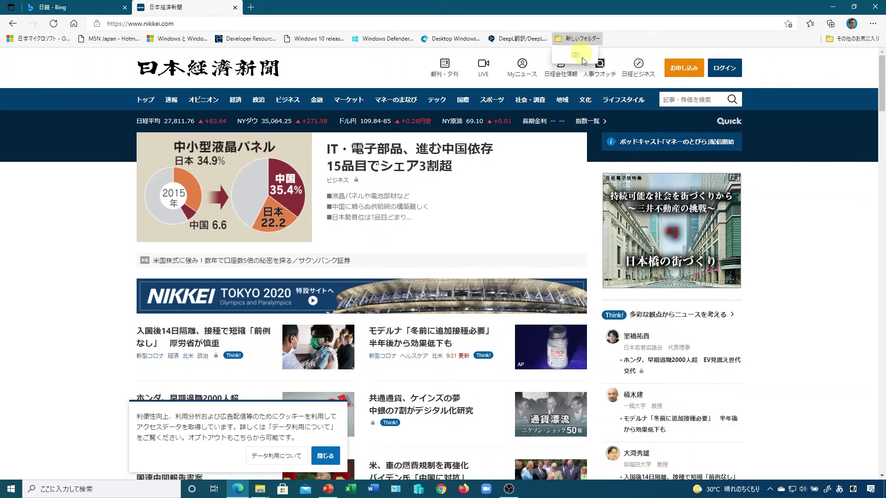
left_click(632, 43)
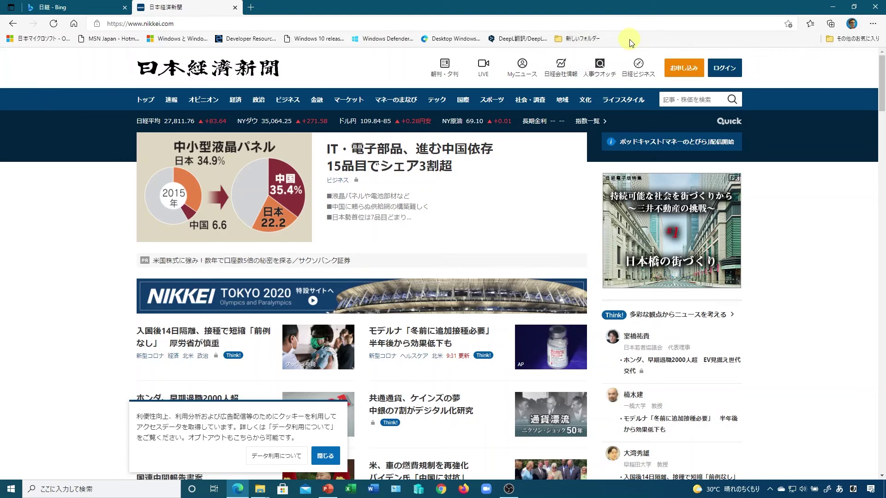
right_click(574, 39)
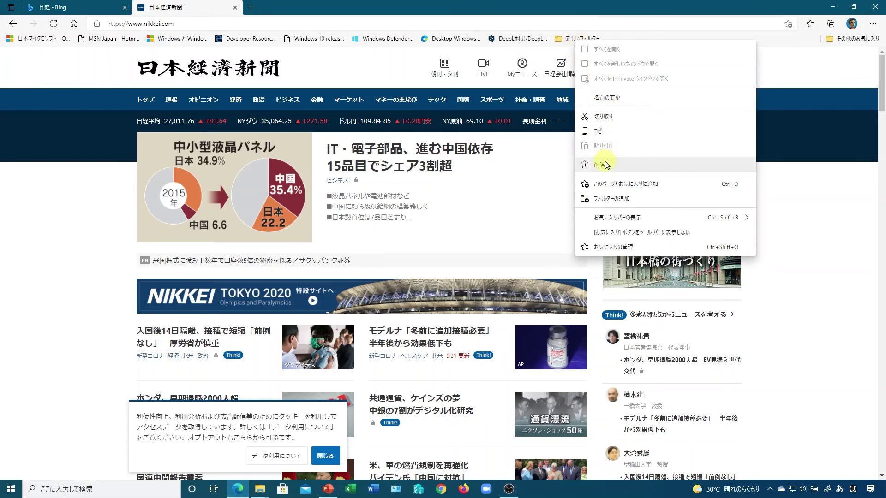
left_click(607, 164)
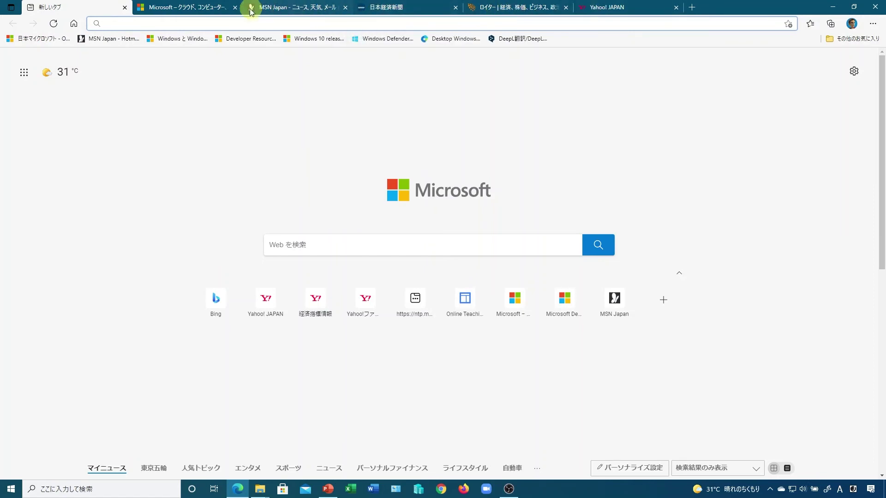
Step: Look through the open tabs from Microsoft to Yahoo! JAPAN and return to the 新しいタブ page
left_click(217, 8)
left_click(295, 8)
left_click(410, 8)
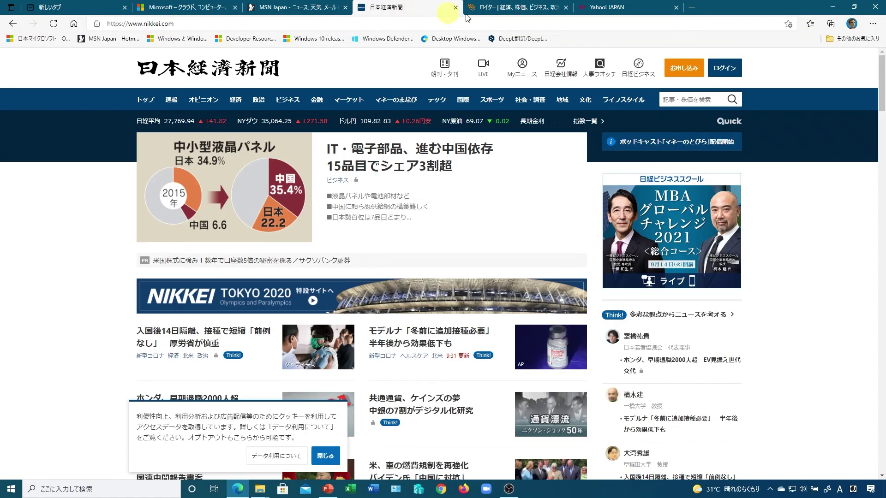
left_click(523, 8)
left_click(610, 13)
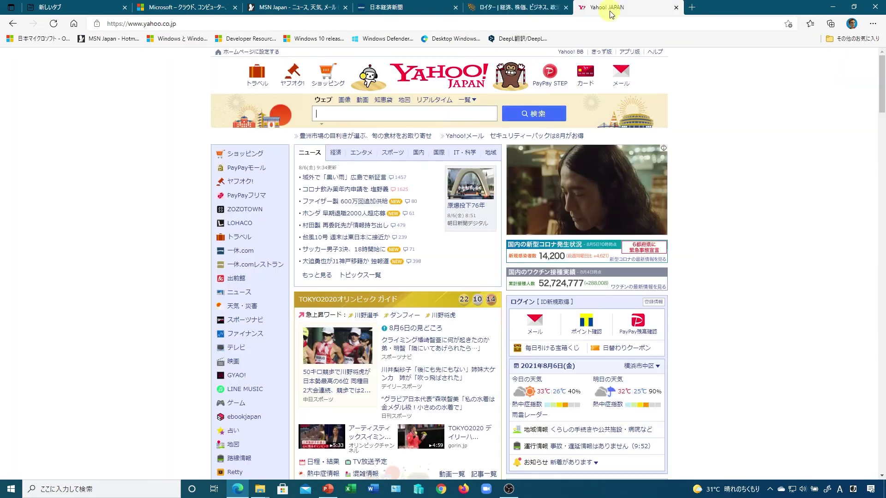
left_click(75, 10)
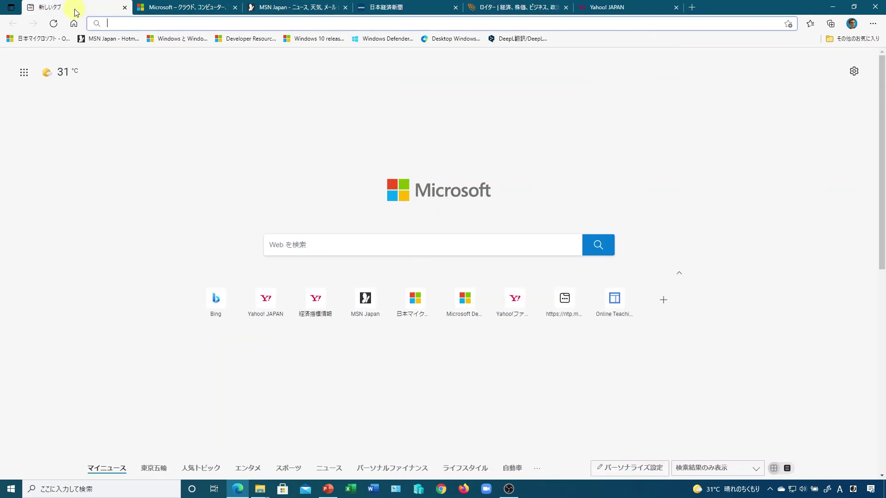